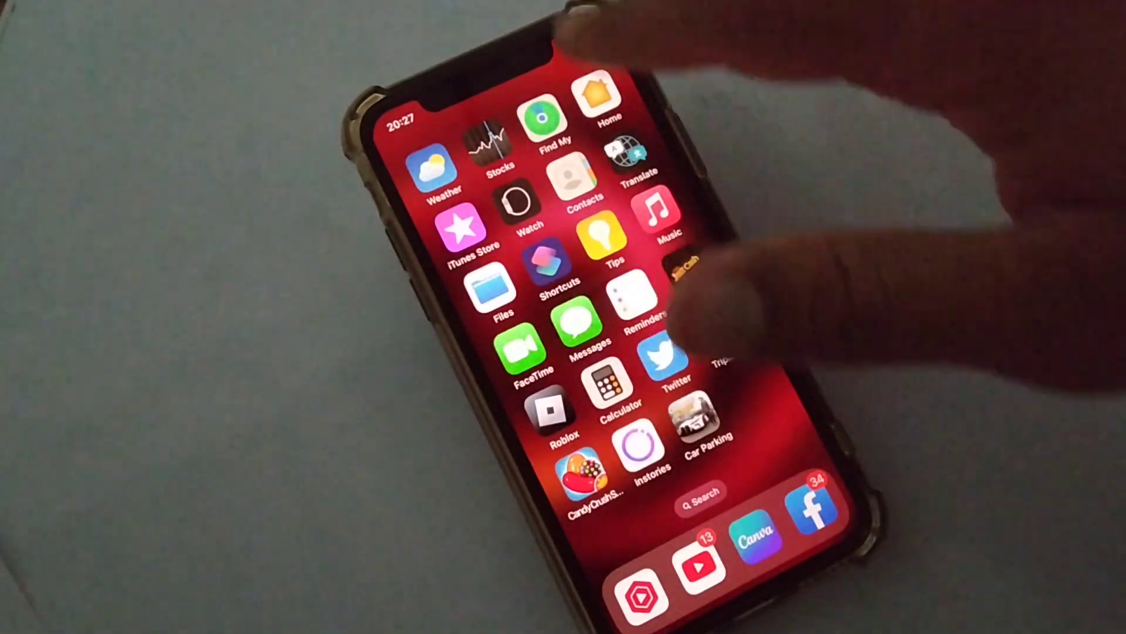
Confirm Wi-Fi is enabled in Control Centre, then dismiss it and show the first Home Screen page
drag(617, 62, 669, 264)
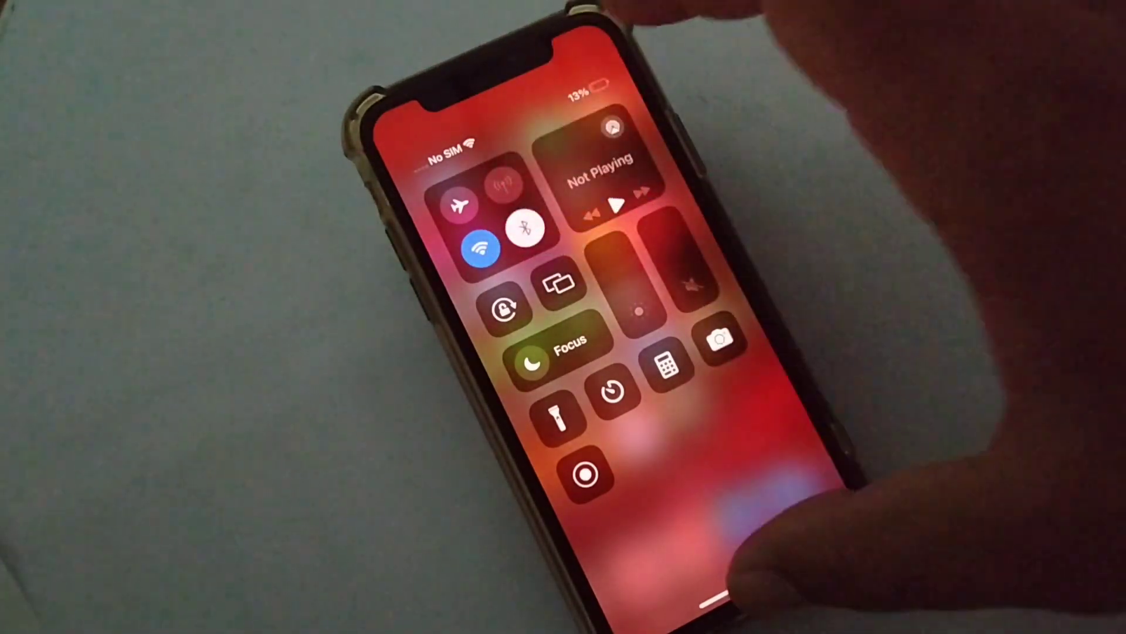
click(748, 510)
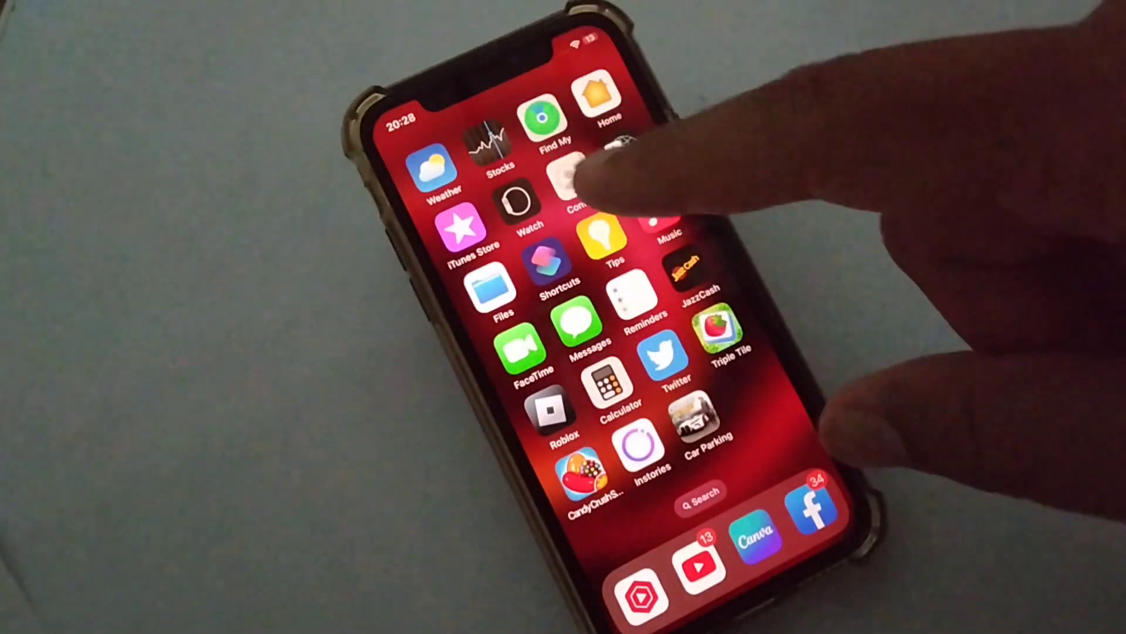
drag(615, 299, 774, 282)
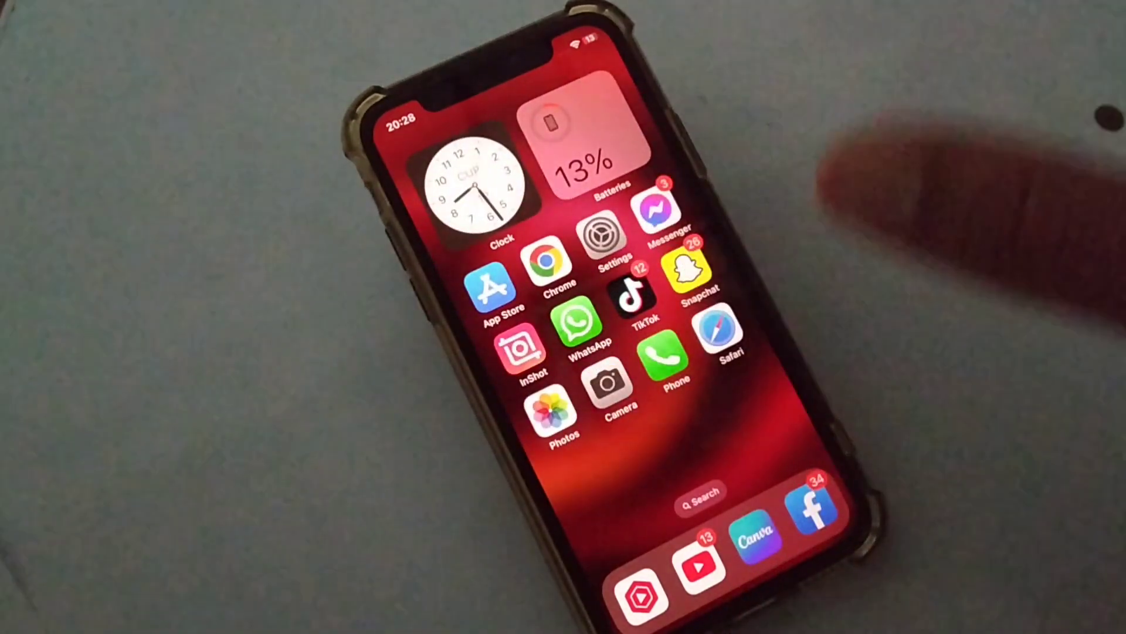
Open Settings, review the Apple ID account page, and return to the main Settings list
click(601, 236)
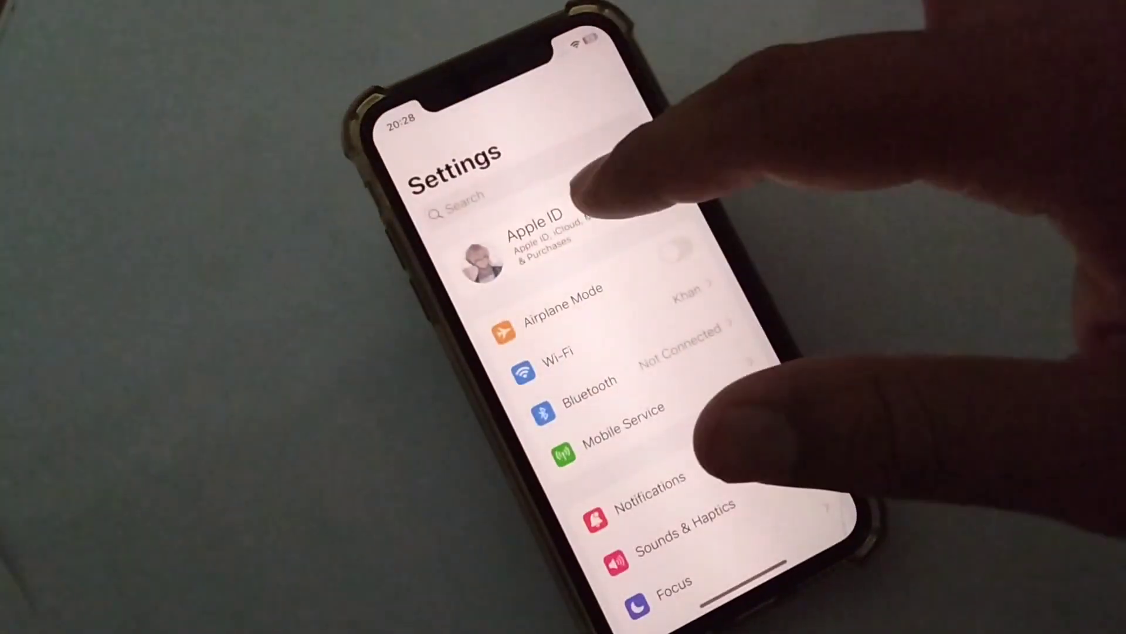
click(564, 230)
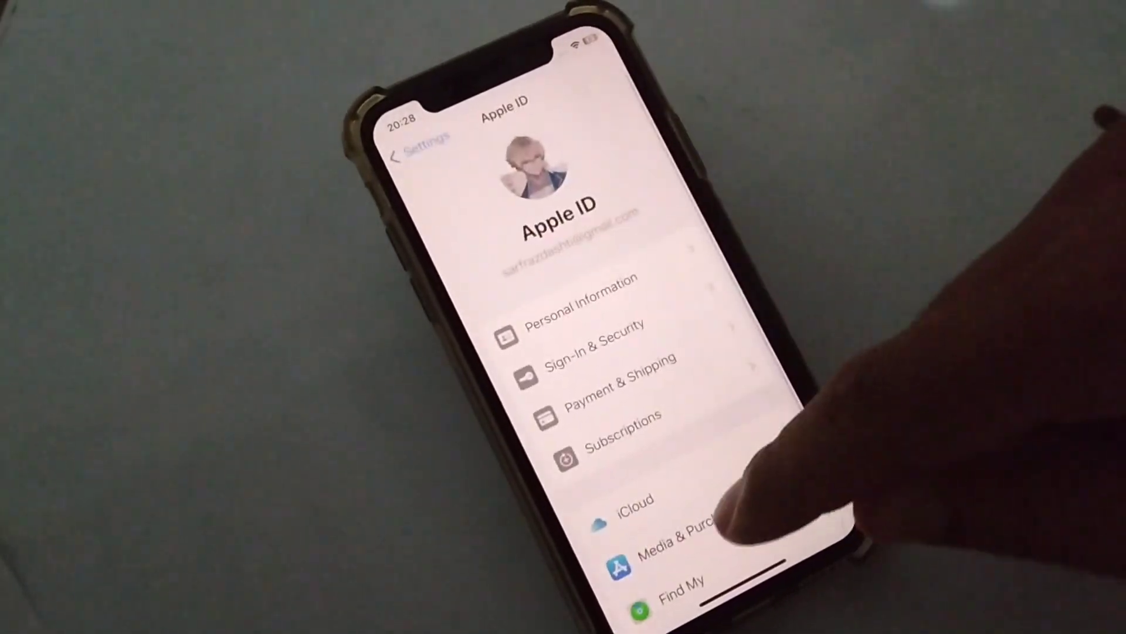
scroll(754, 277, down, 3)
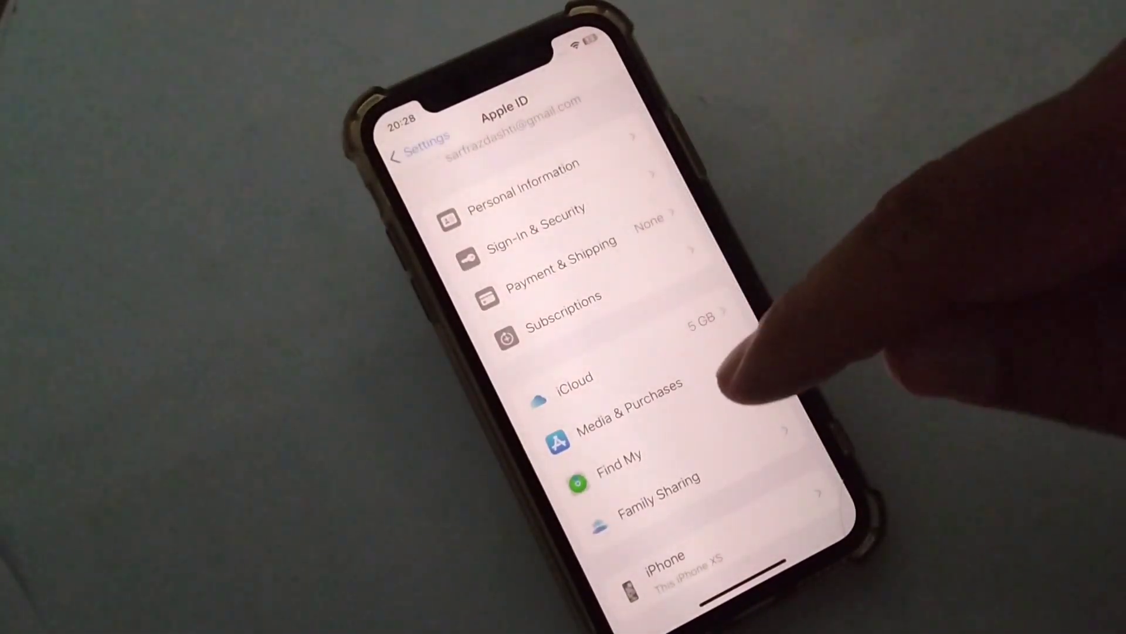
scroll(740, 352, down, 2)
scroll(599, 212, up, 3)
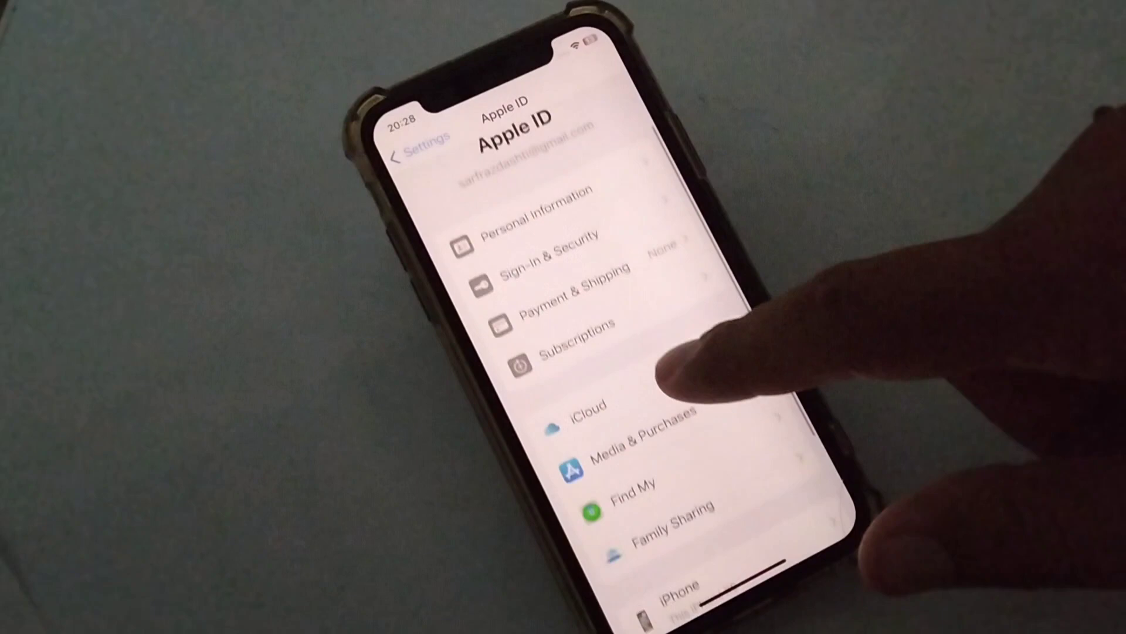
scroll(687, 265, down, 3)
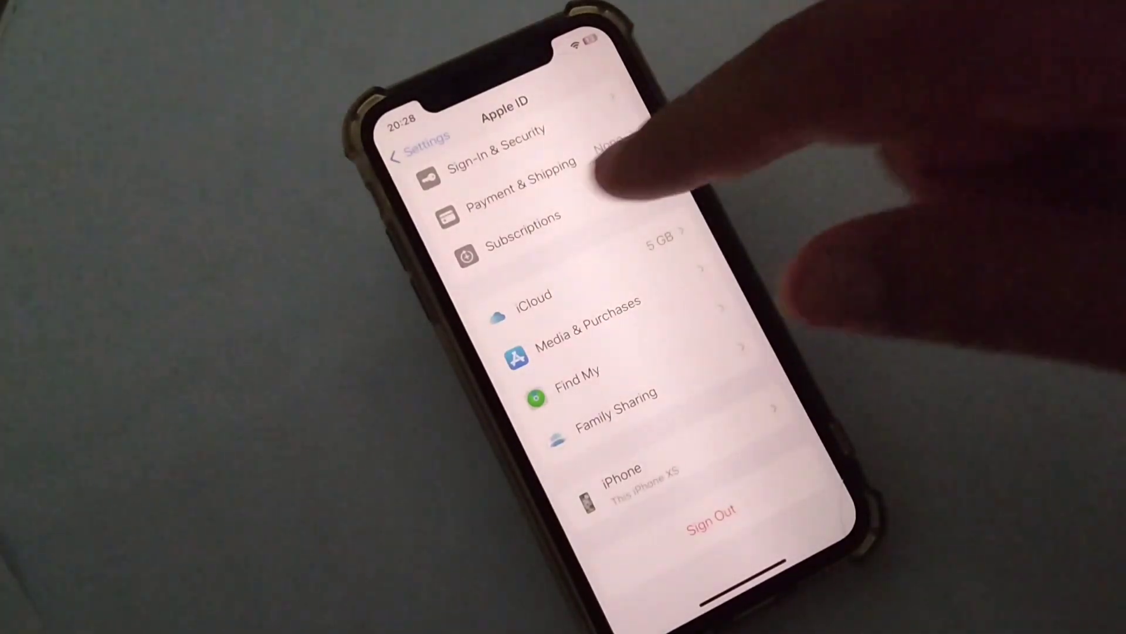
click(413, 150)
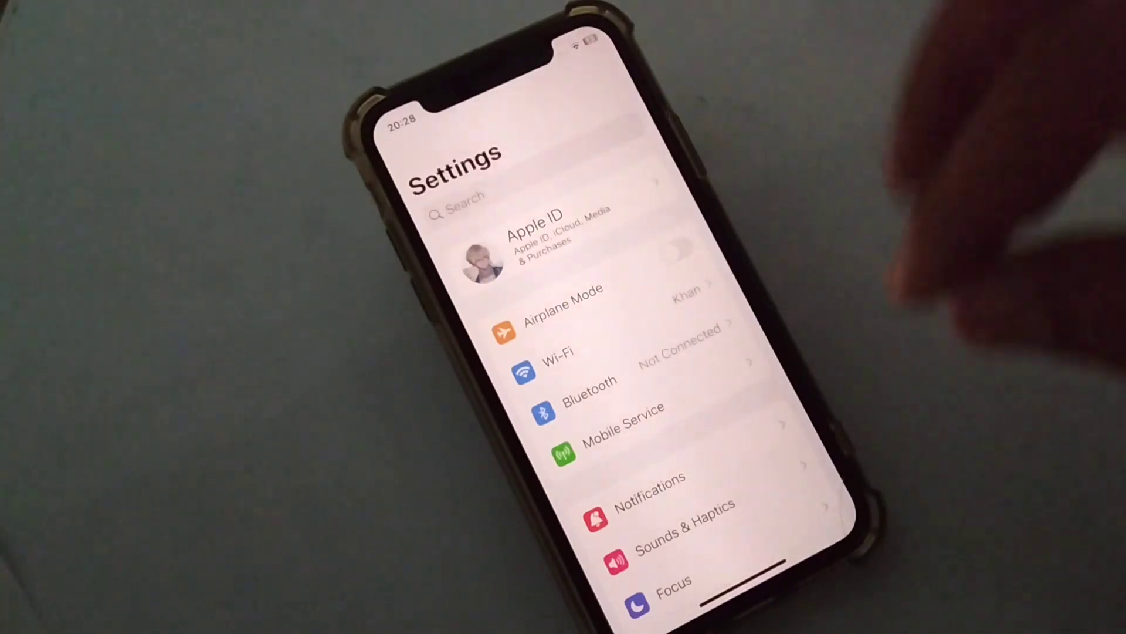
scroll(670, 264, down, 5)
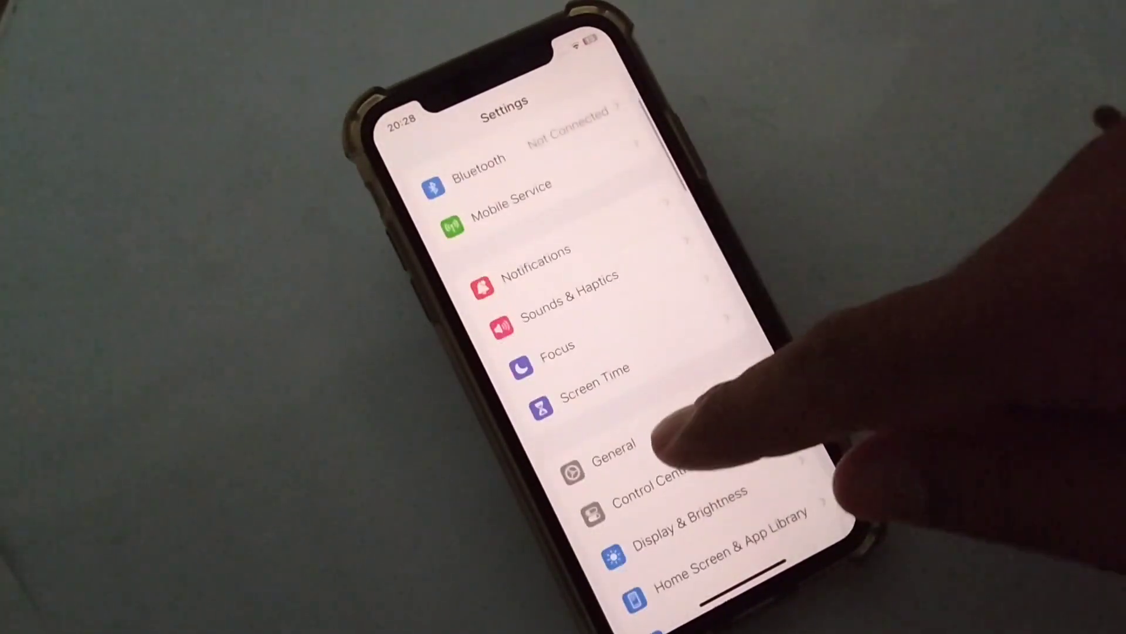
scroll(730, 490, down, 5)
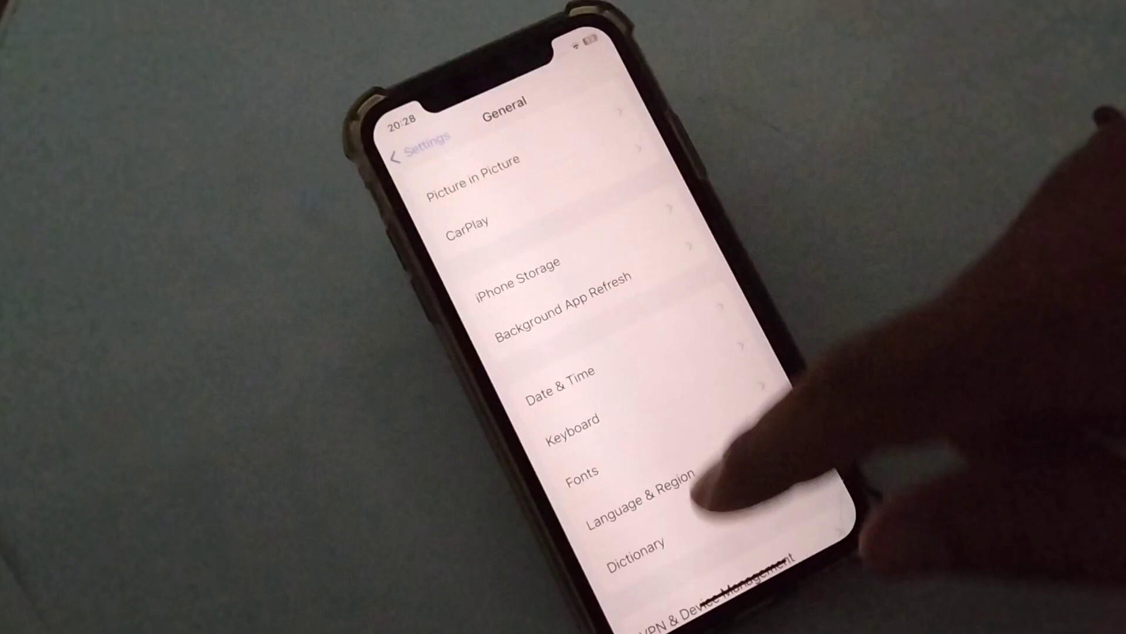
scroll(741, 477, down, 3)
scroll(678, 414, down, 2)
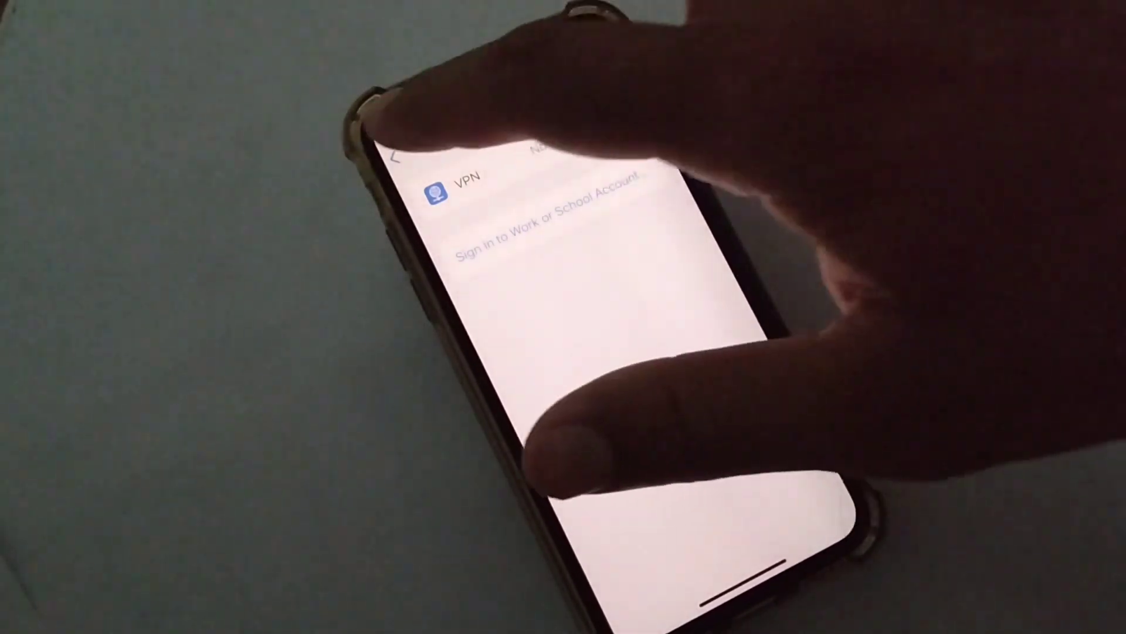
click(394, 157)
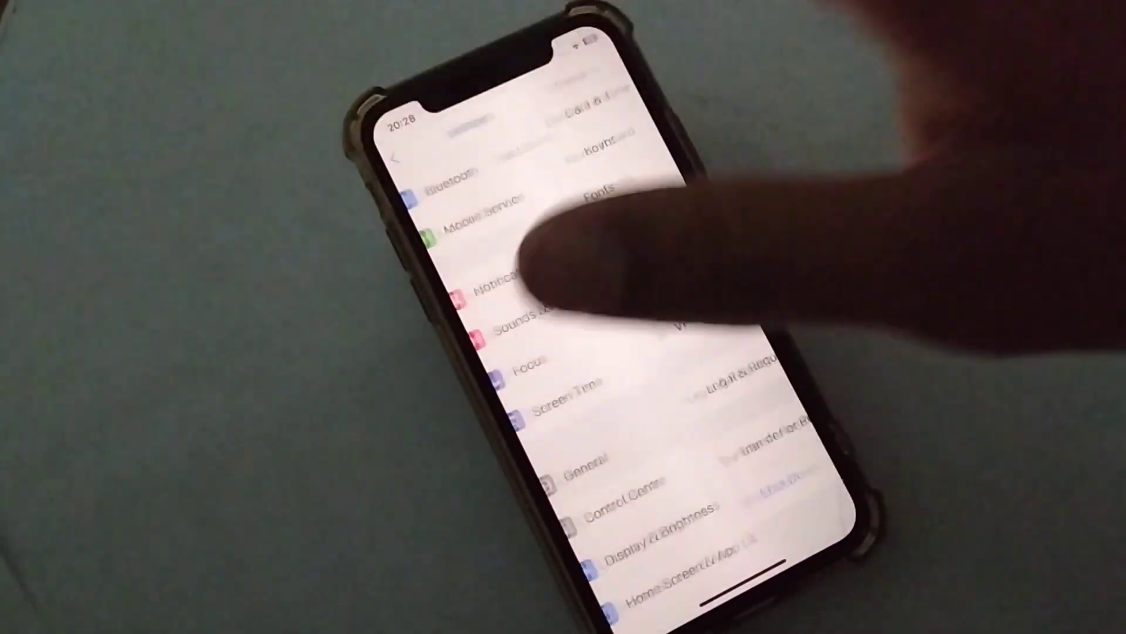
scroll(616, 264, up, 3)
scroll(705, 396, down, 3)
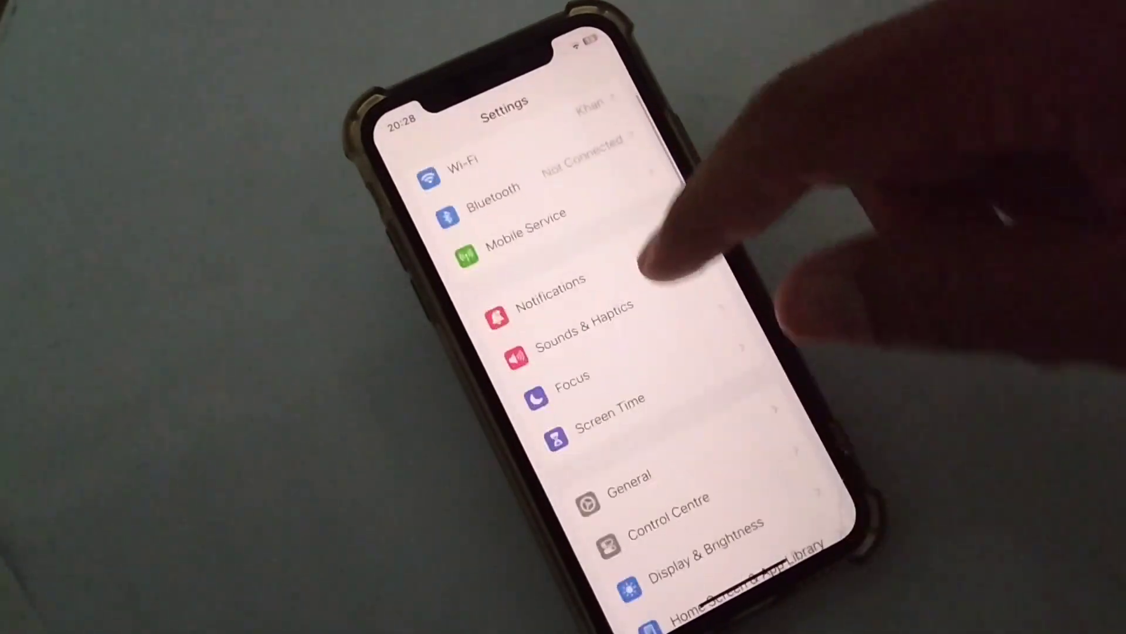
scroll(704, 334, down, 3)
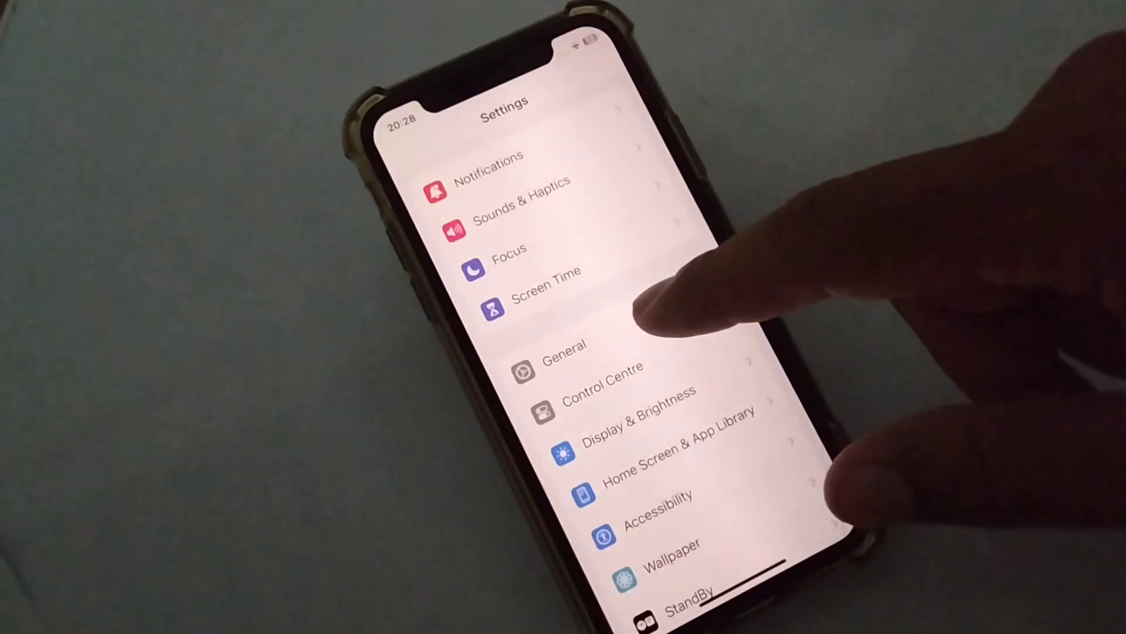
Check General > Software Update and confirm iOS 17.0 is up to date
click(563, 348)
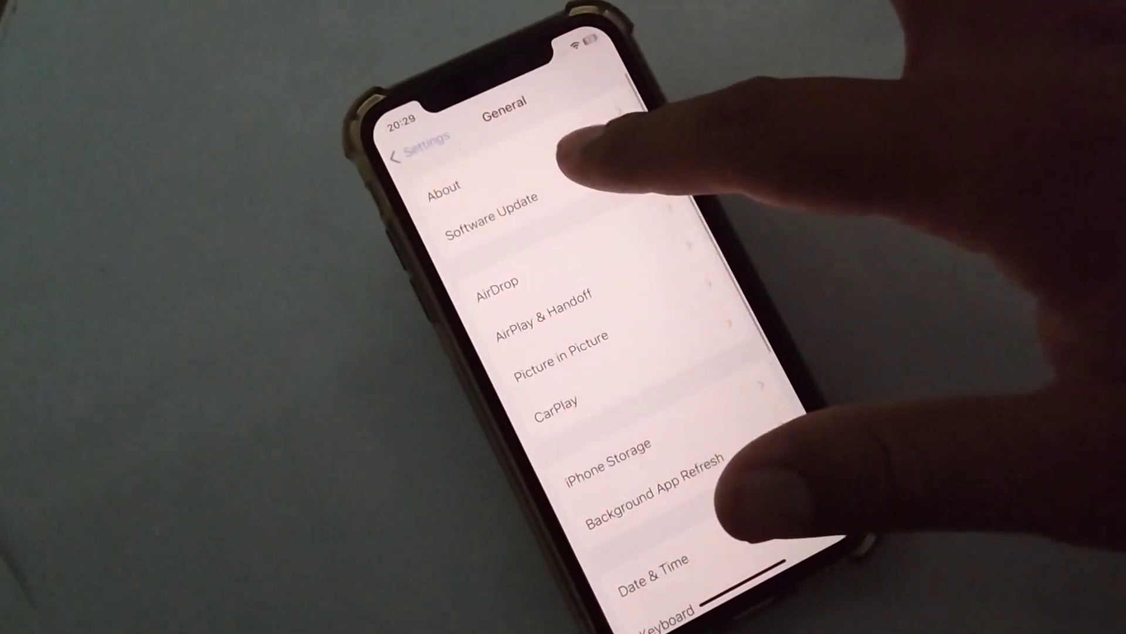
click(528, 212)
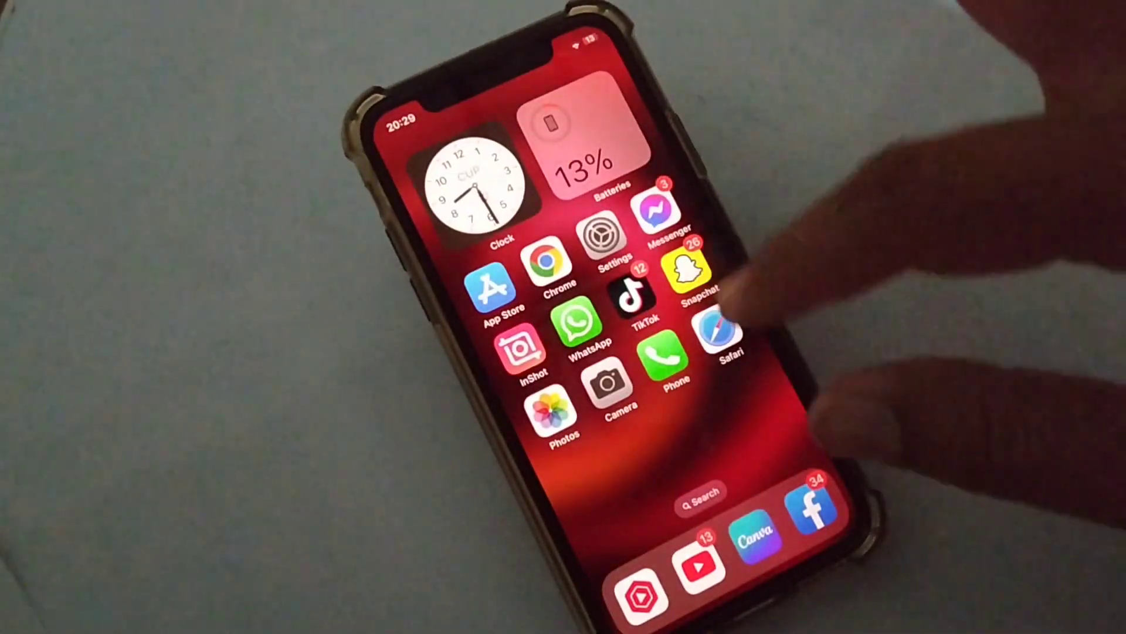
click(715, 331)
click(730, 528)
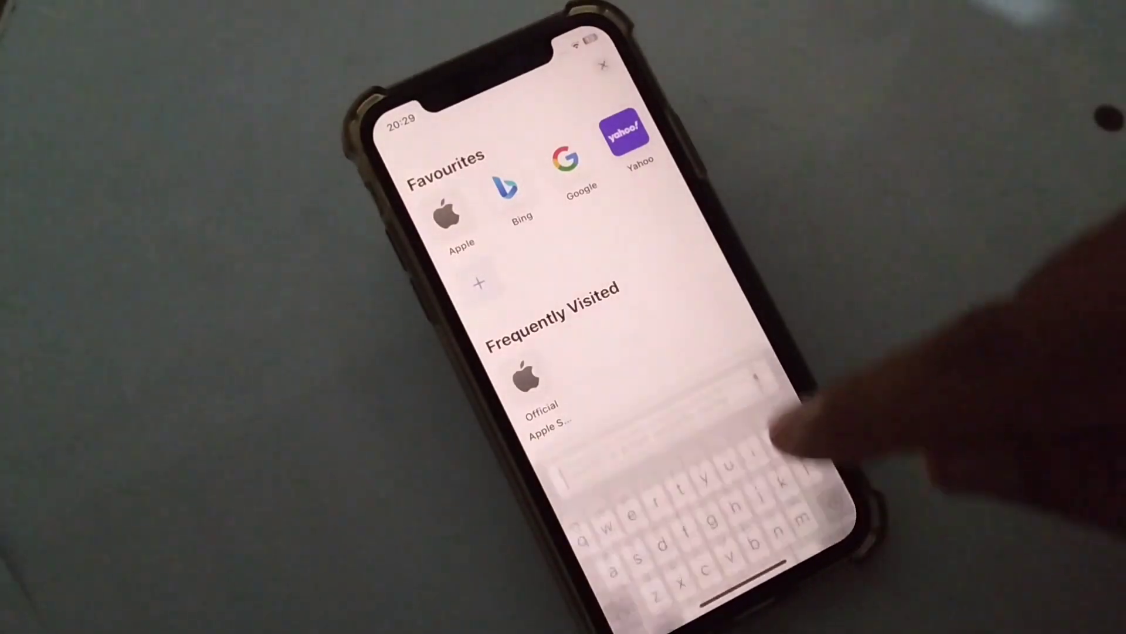
text(s)
click(507, 172)
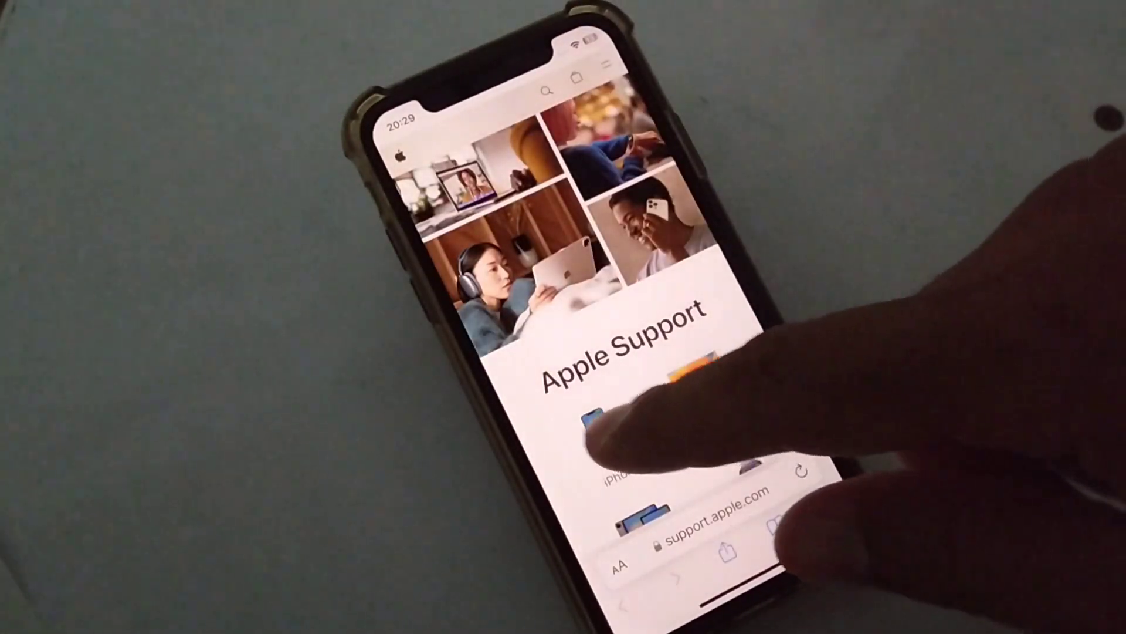
click(599, 431)
scroll(616, 352, down, 10)
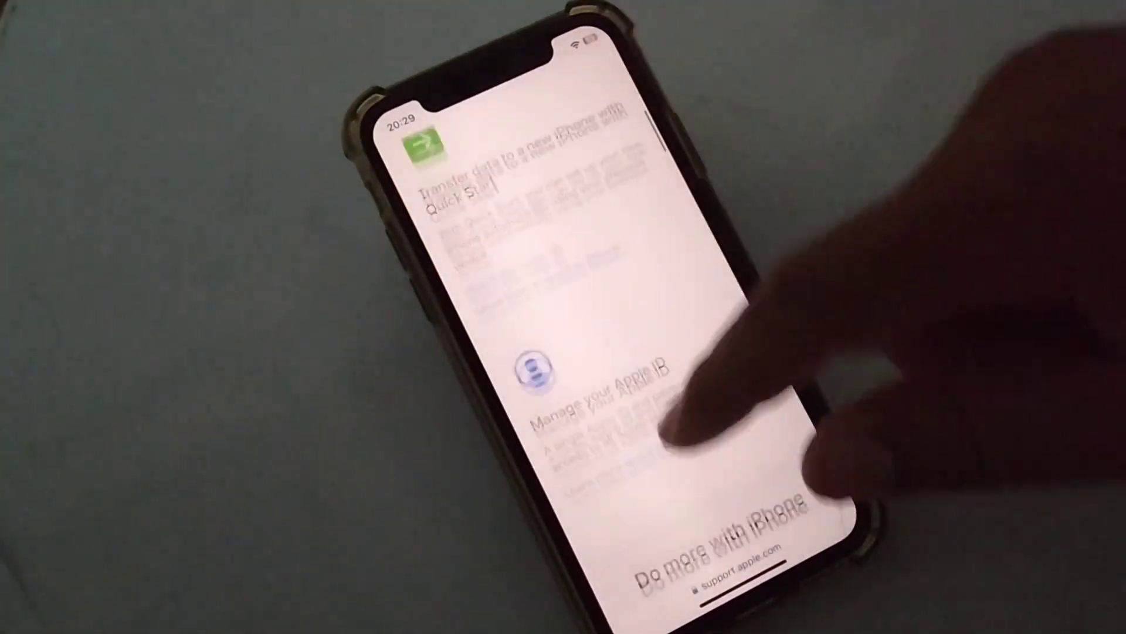
scroll(617, 351, down, 5)
scroll(616, 352, down, 5)
scroll(616, 352, down, 5)
scroll(616, 352, down, 5)
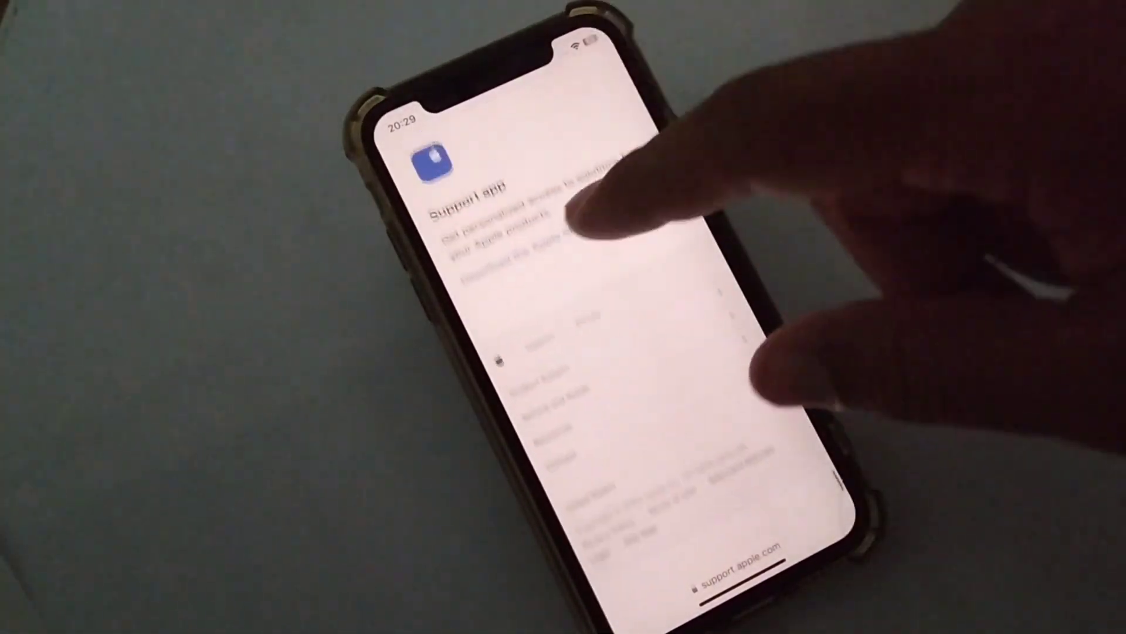
scroll(572, 265, up, 5)
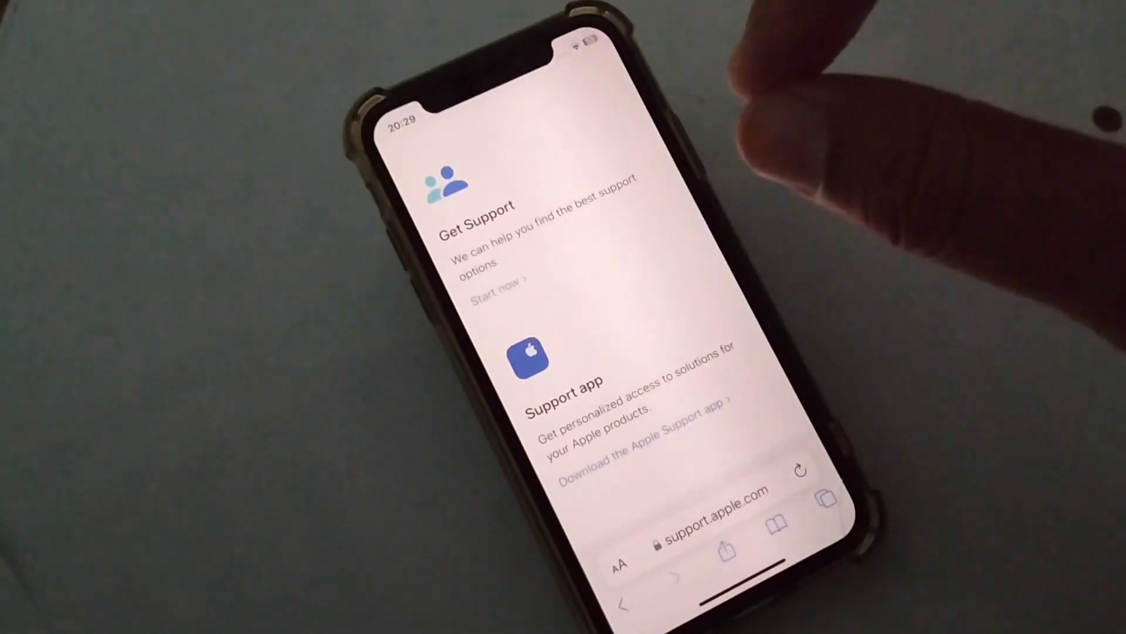
click(823, 501)
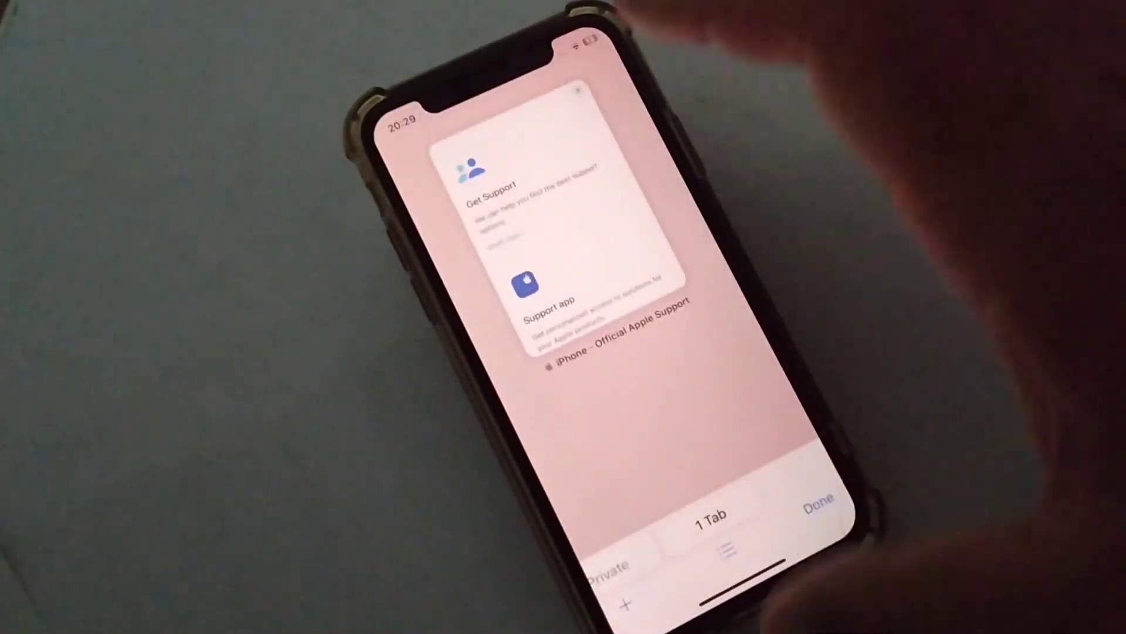
drag(730, 591, 670, 397)
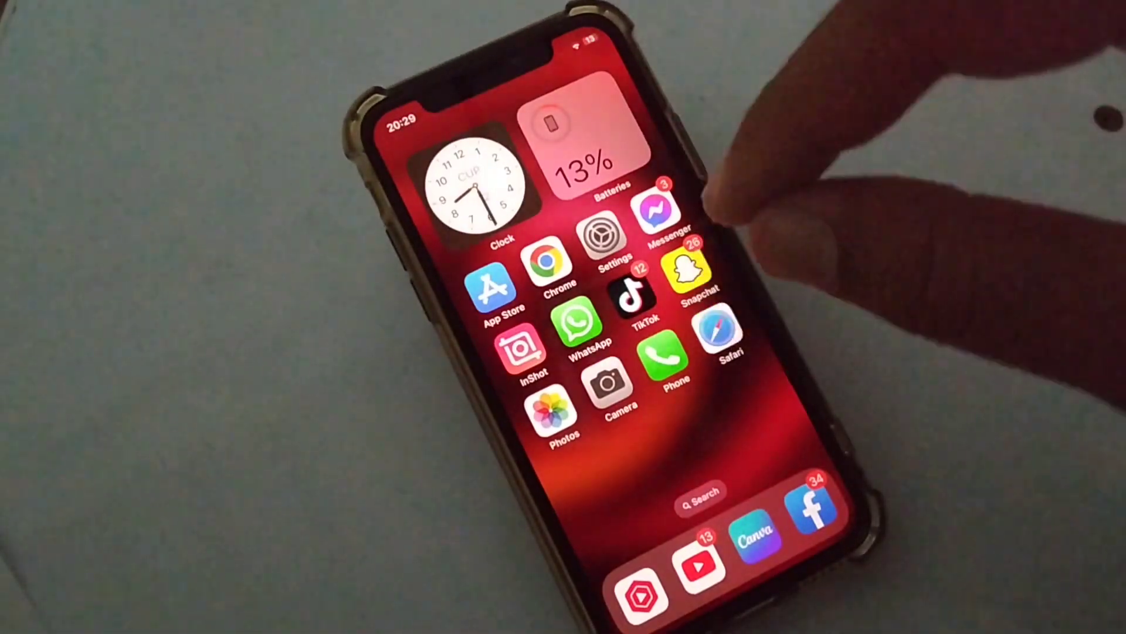